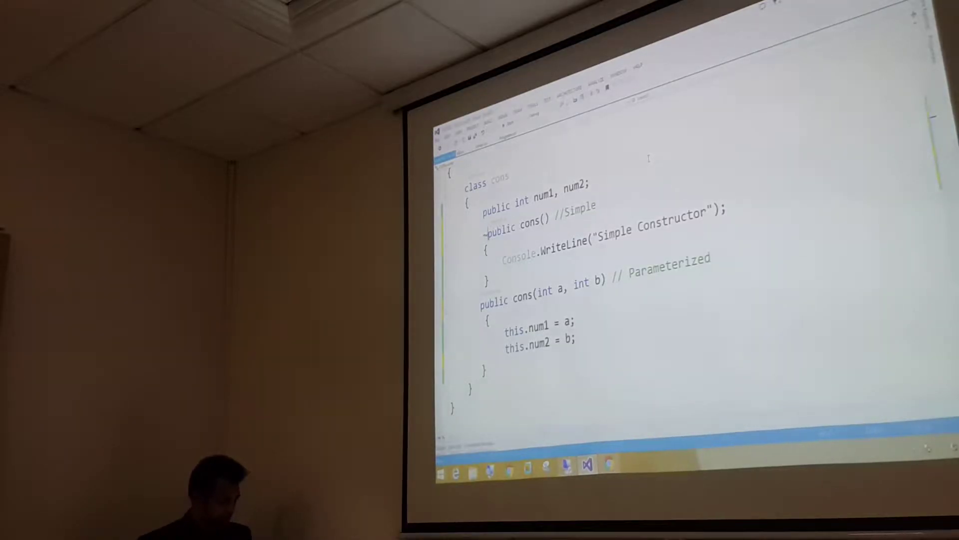
pyautogui.write('~')
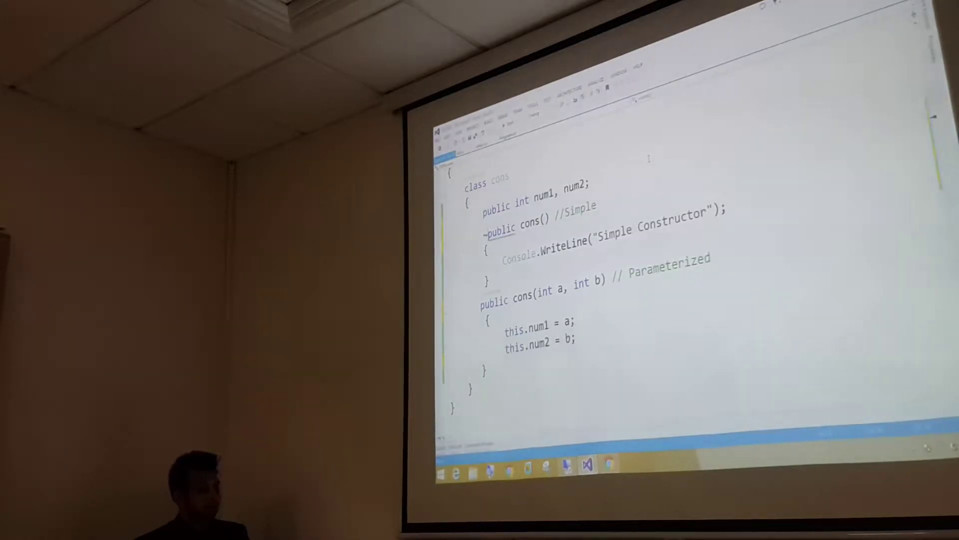
# - Delete the public modifier from the simple member, leaving ~cons() //Simple, and return to Program.cs
pyautogui.press('Delete')
pyautogui.press('Delete')
pyautogui.press('Delete')
pyautogui.press('Delete')
pyautogui.press('Delete')
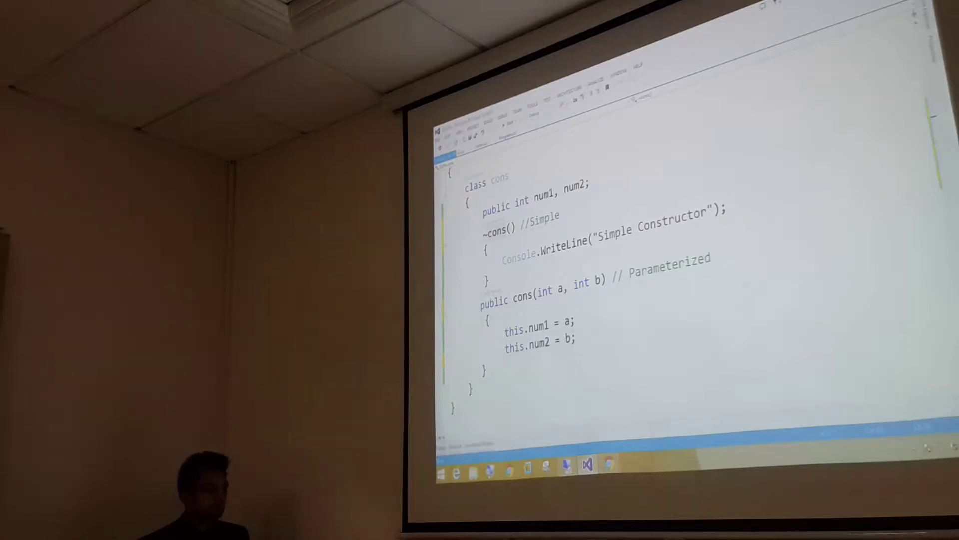
pyautogui.hotkey('ctrl', 'Tab')
# - Build with F5, decline the last successful build, and go from Main's cons() call to its definition
pyautogui.press('F5')
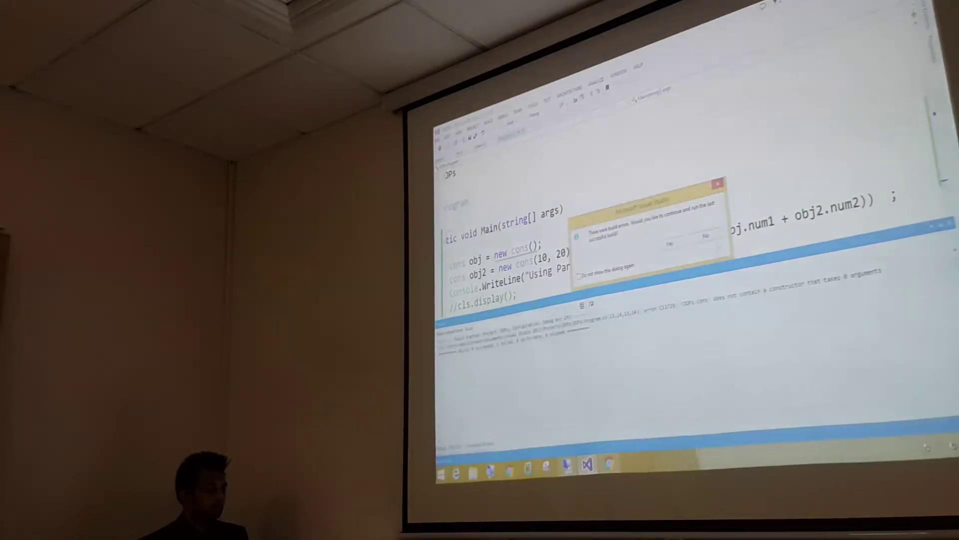
pyautogui.click(715, 240)
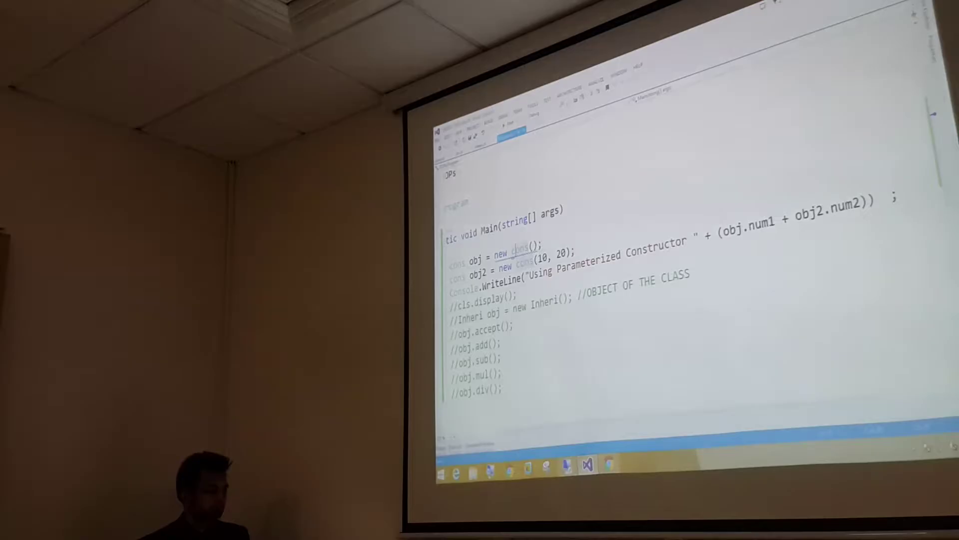
pyautogui.moveTo(733, 415); pyautogui.dragTo(682, 417)
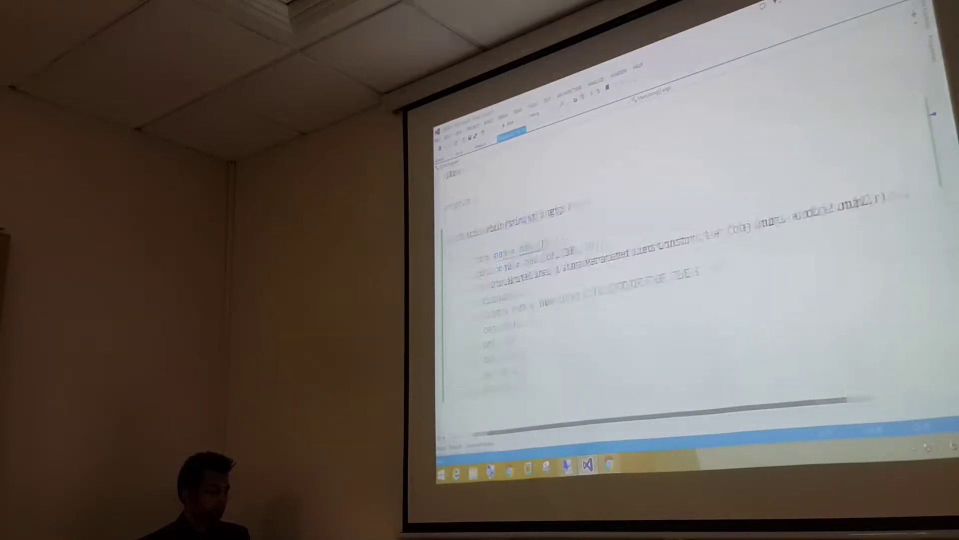
pyautogui.click(564, 235)
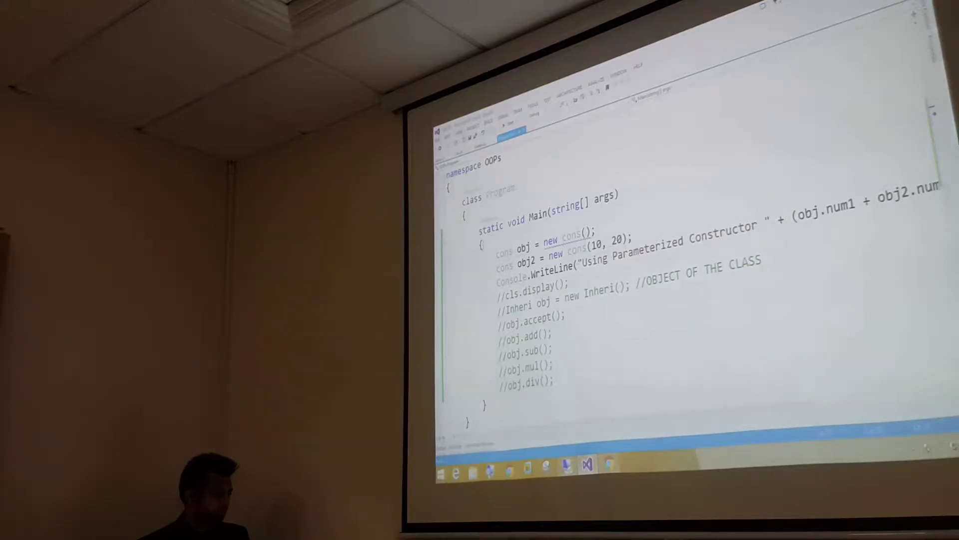
pyautogui.press('F12')
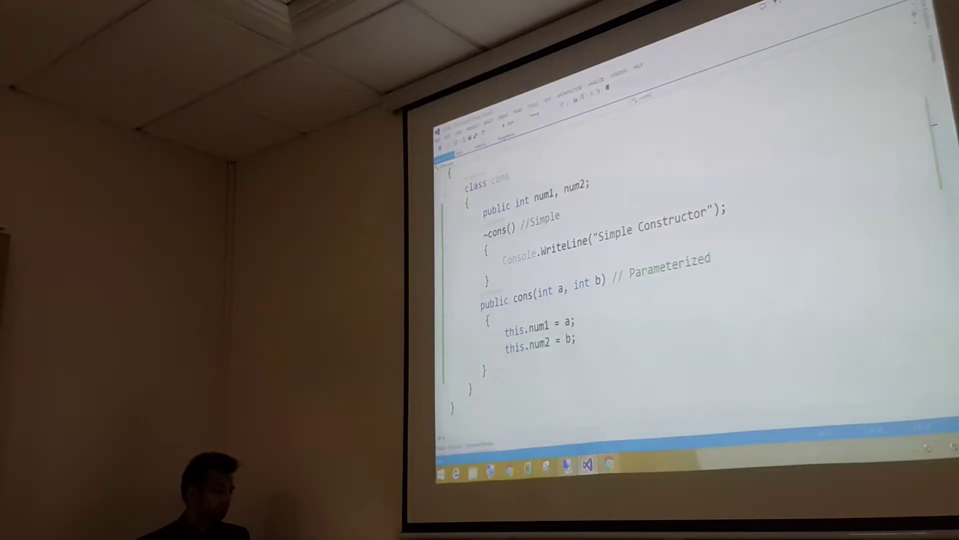
# - Delete the tilde to restore cons() //Simple, rebuild, decline the old build, and return to the cons file
pyautogui.press('BackSpace')
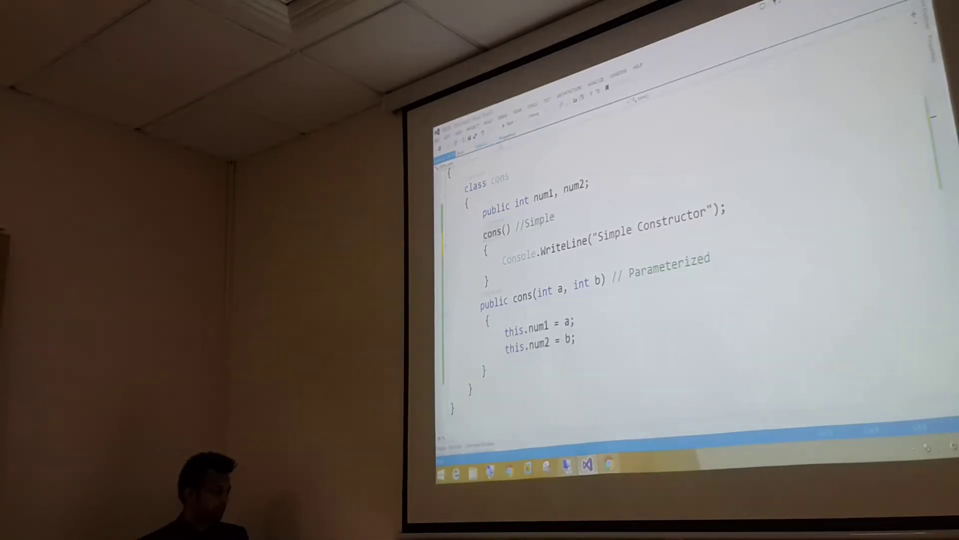
pyautogui.hotkey('ctrl', 'Tab')
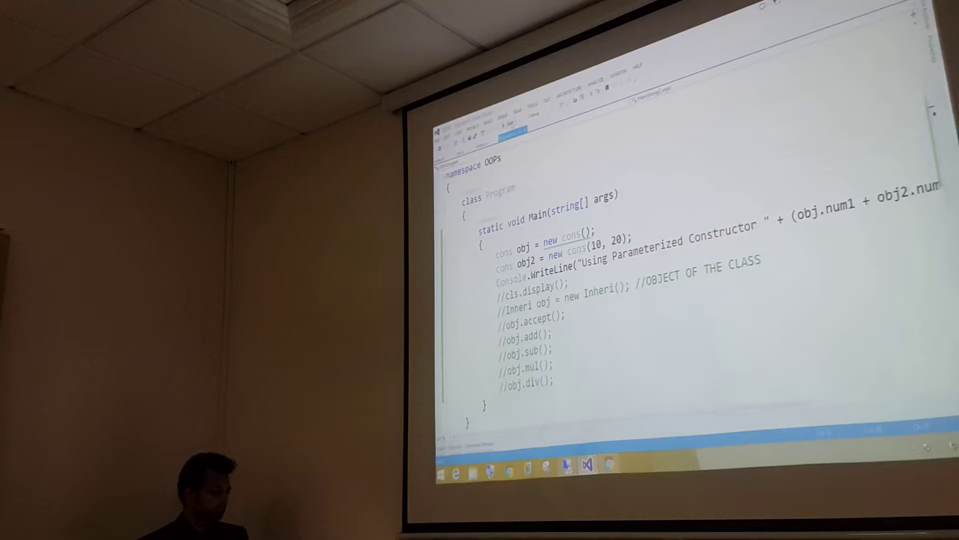
pyautogui.press('F5')
pyautogui.click(713, 233)
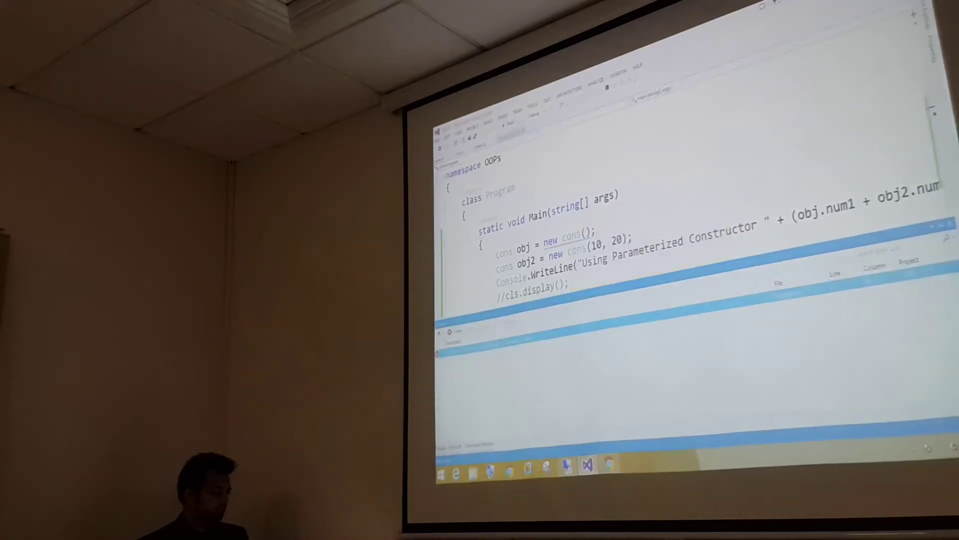
pyautogui.hotkey('ctrl', 'Tab')
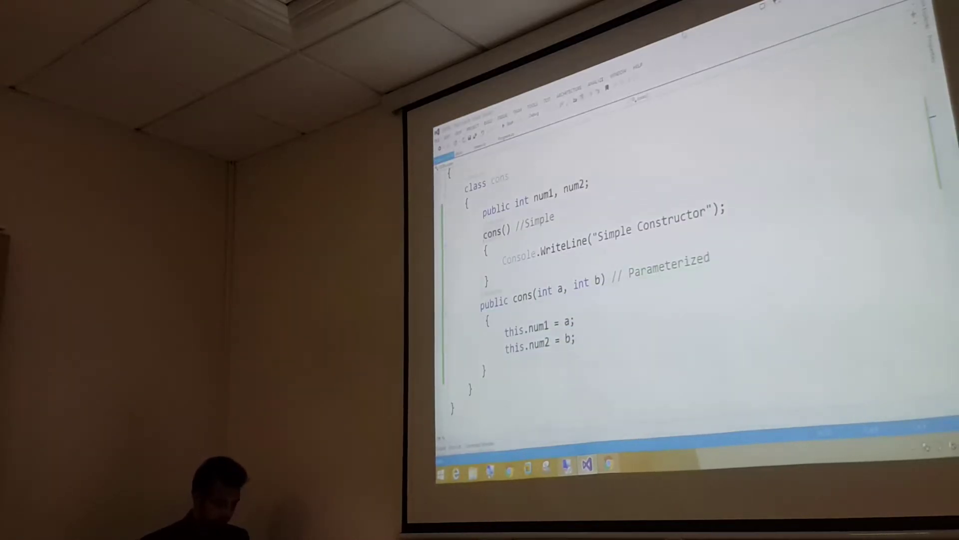
pyautogui.write('public ')
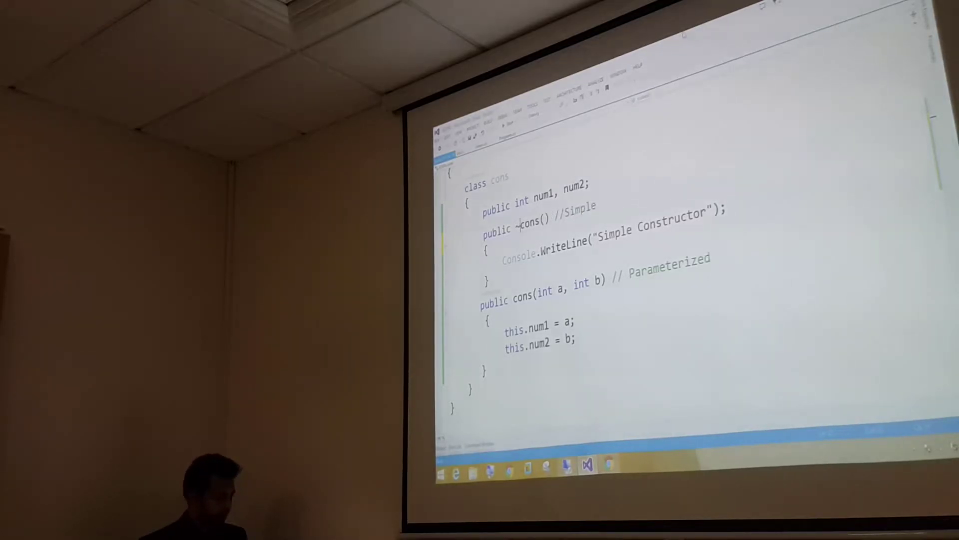
pyautogui.write('~')
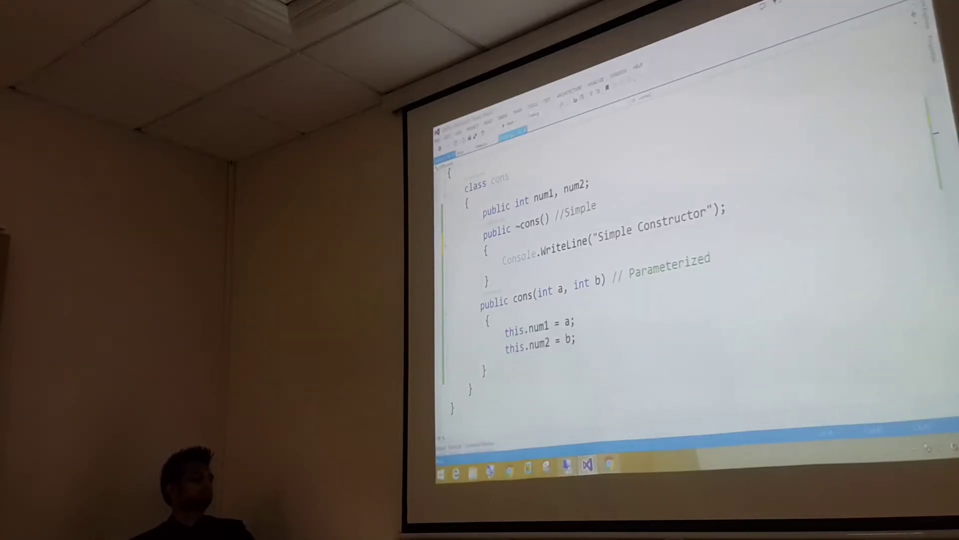
# - Rebuild from Program.cs with public ~cons() //Simple and decline running the last successful build
pyautogui.click(512, 134)
pyautogui.press('F5')
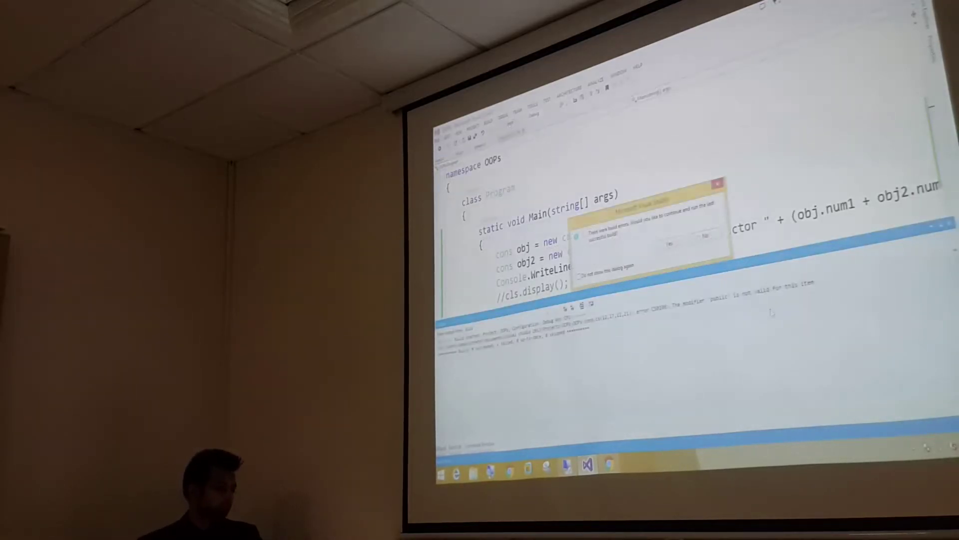
pyautogui.click(707, 230)
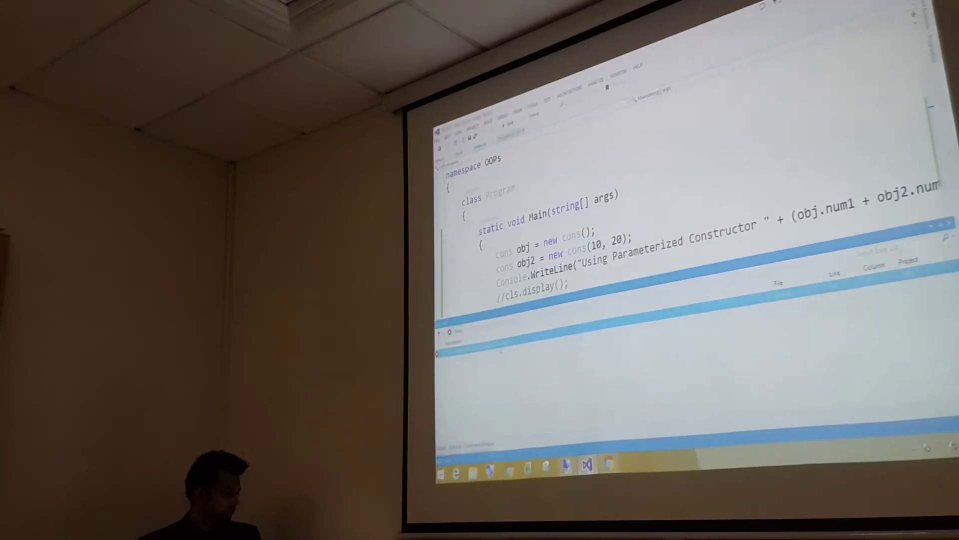
# - Jump from the Error List entry to the offending line and delete 'public' before ~cons()
pyautogui.doubleClick(674, 307)
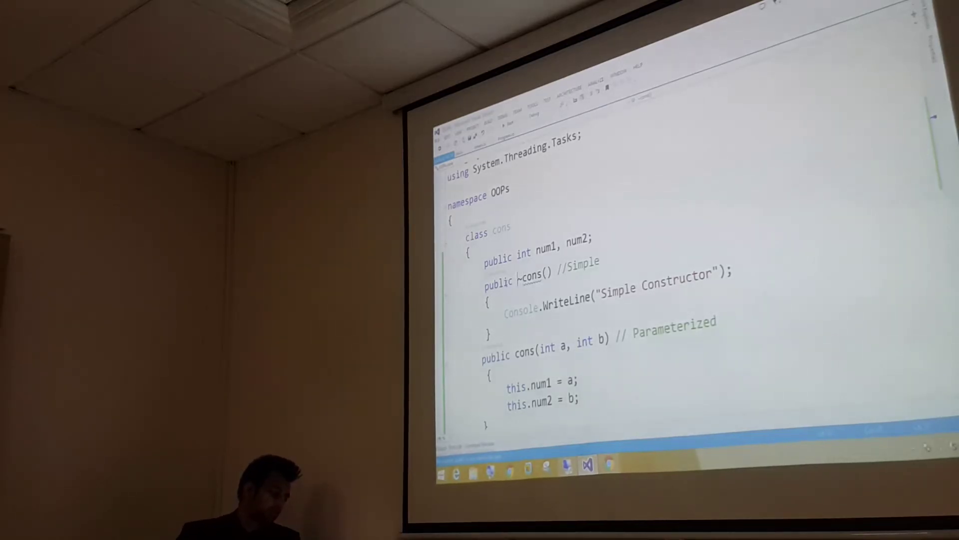
pyautogui.press('Delete')
pyautogui.press('BackSpace')
pyautogui.press('BackSpace')
pyautogui.press('BackSpace')
pyautogui.press('BackSpace')
pyautogui.press('BackSpace')
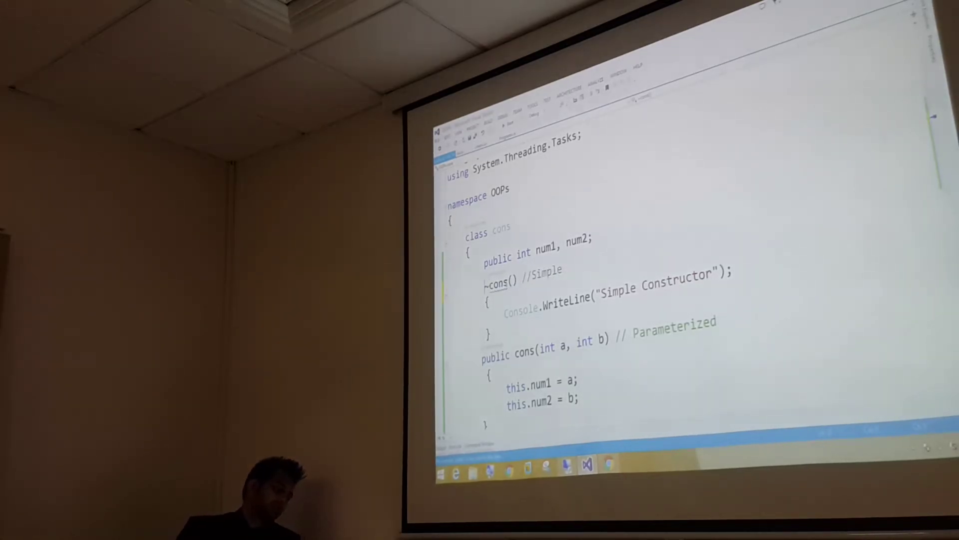